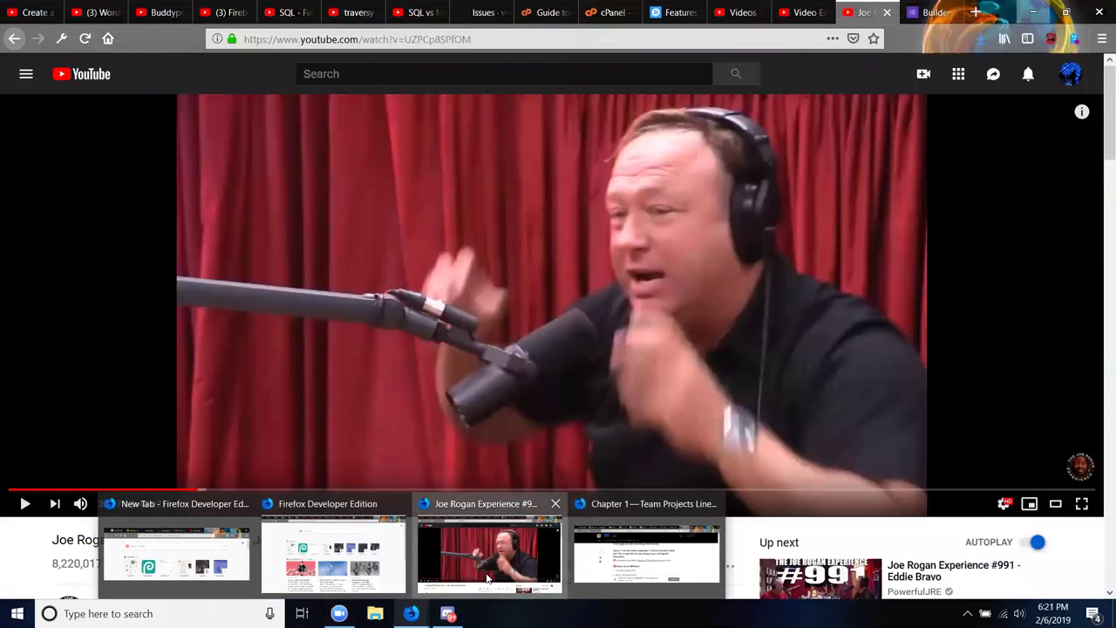
Close the YouTube podcast tab and another tab via Studio and Forms, then start a new tab.
click(487, 558)
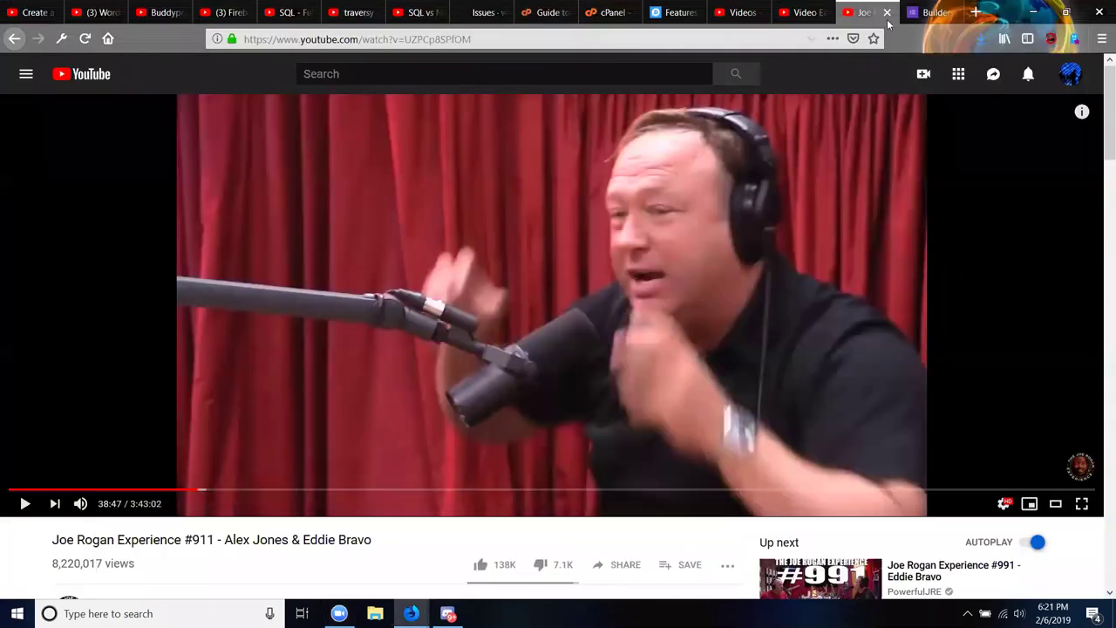
click(887, 12)
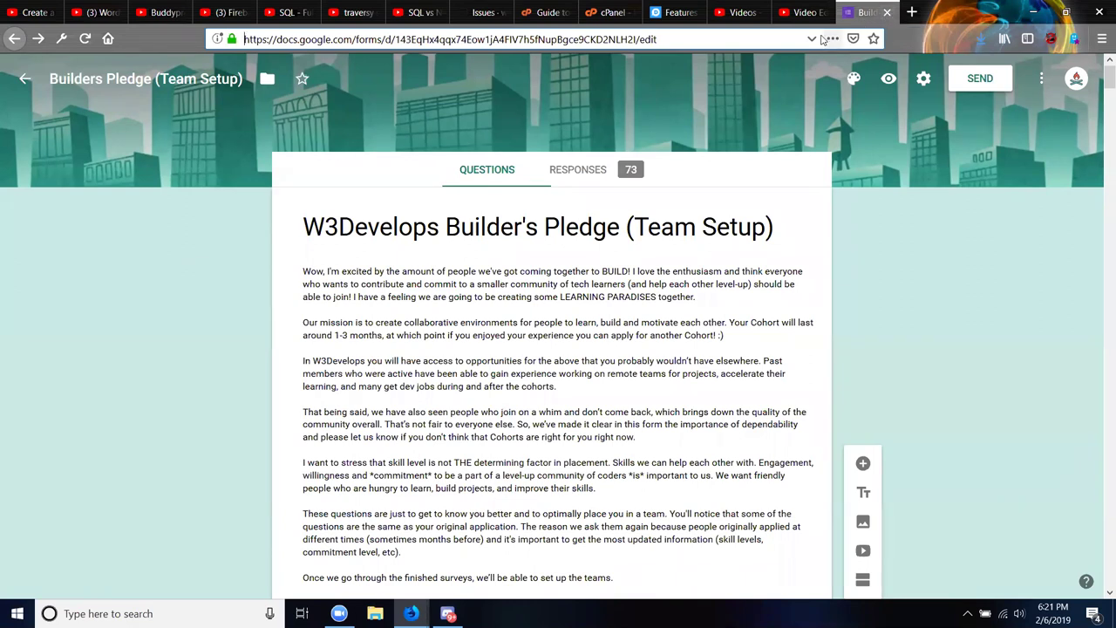
click(797, 12)
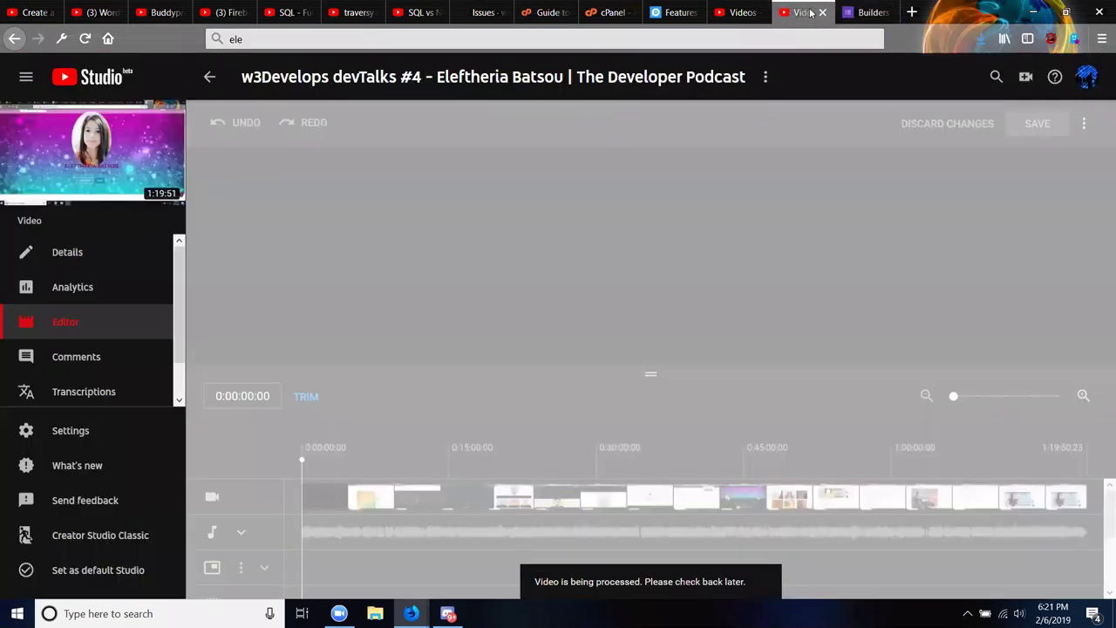
click(868, 12)
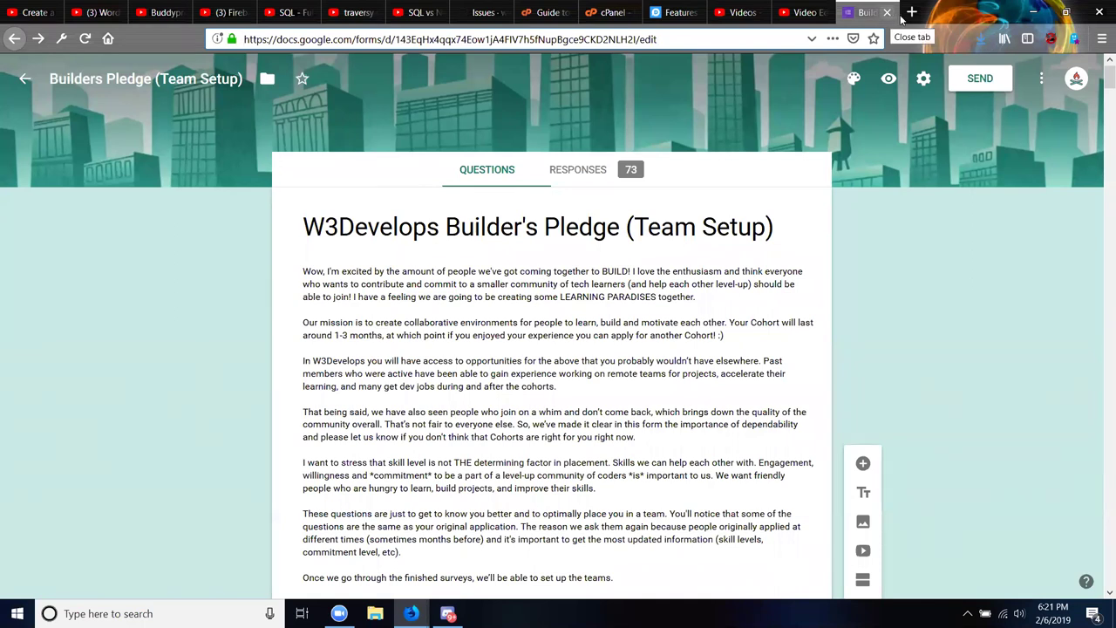
click(890, 13)
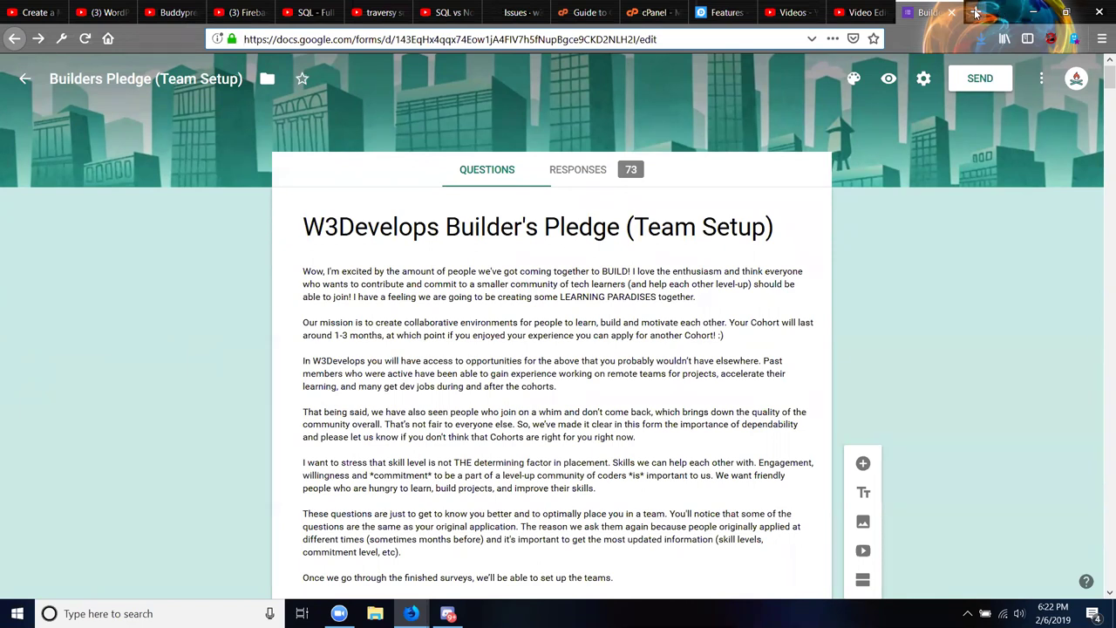
click(975, 12)
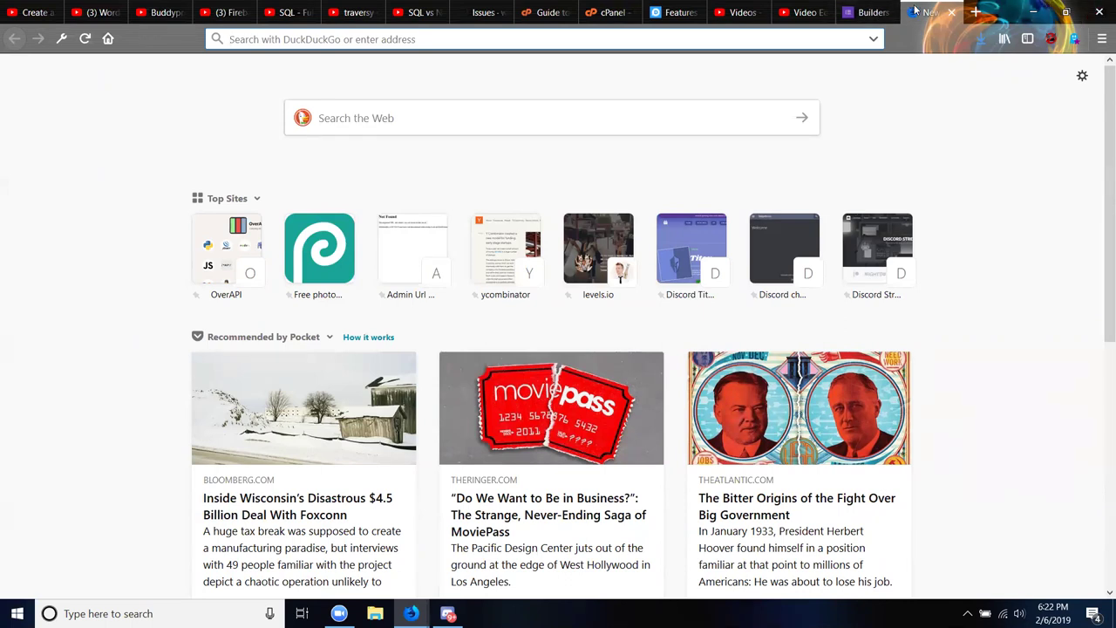
Detach the New Tab into its own window, shake to minimize others, and maximize it.
drag(929, 12, 962, 52)
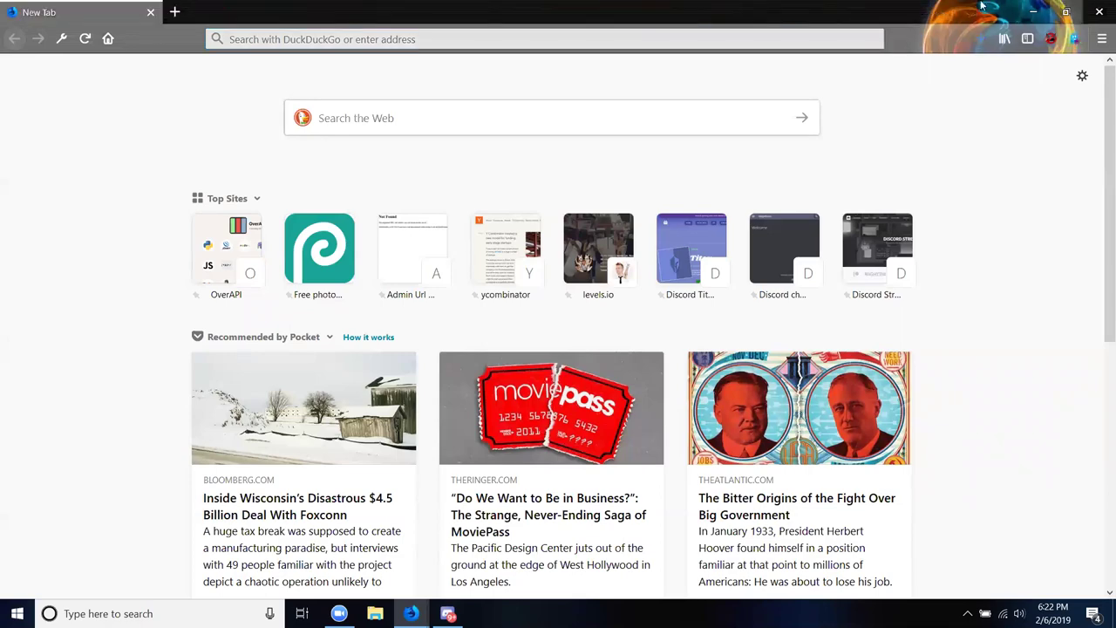
drag(962, 12, 1031, 14)
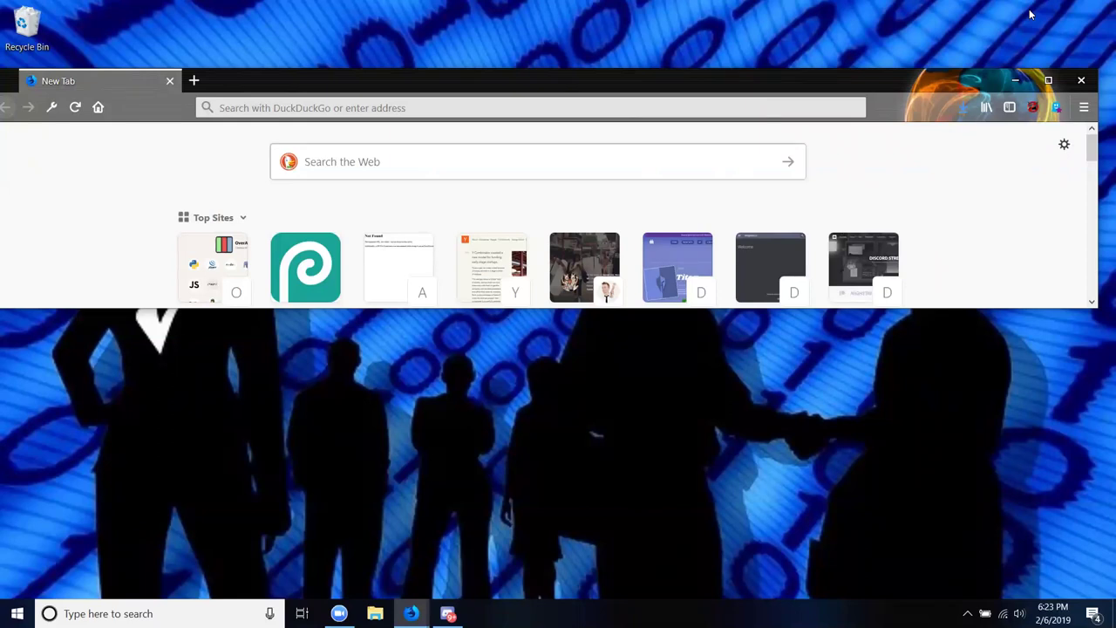
click(1048, 80)
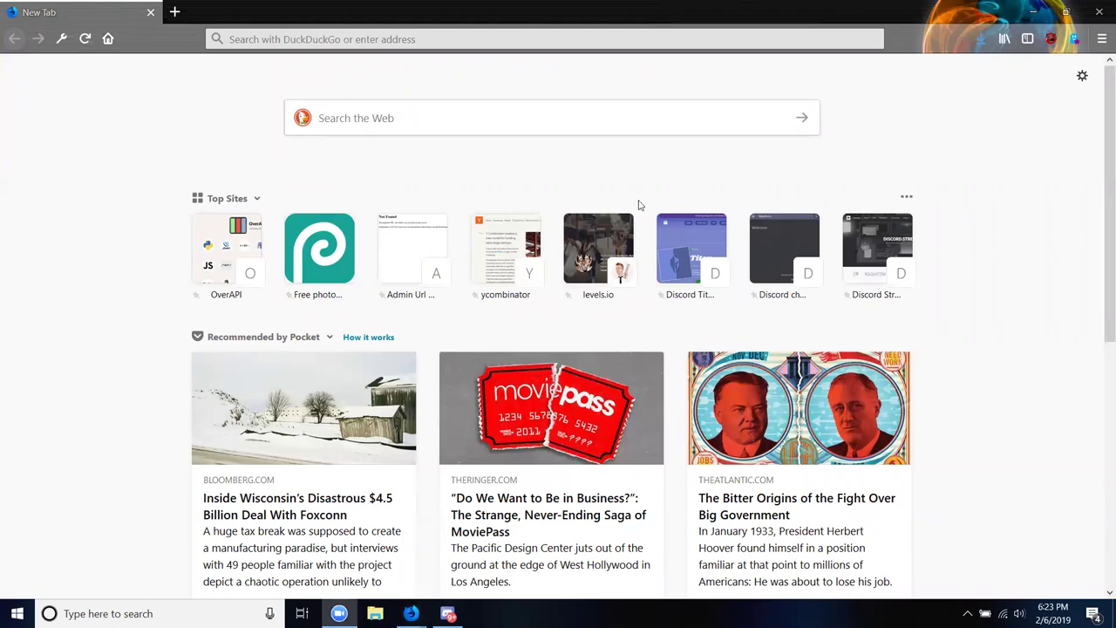
Enter 'github' in the address bar and load the github.com/ autocomplete suggestion.
click(565, 39)
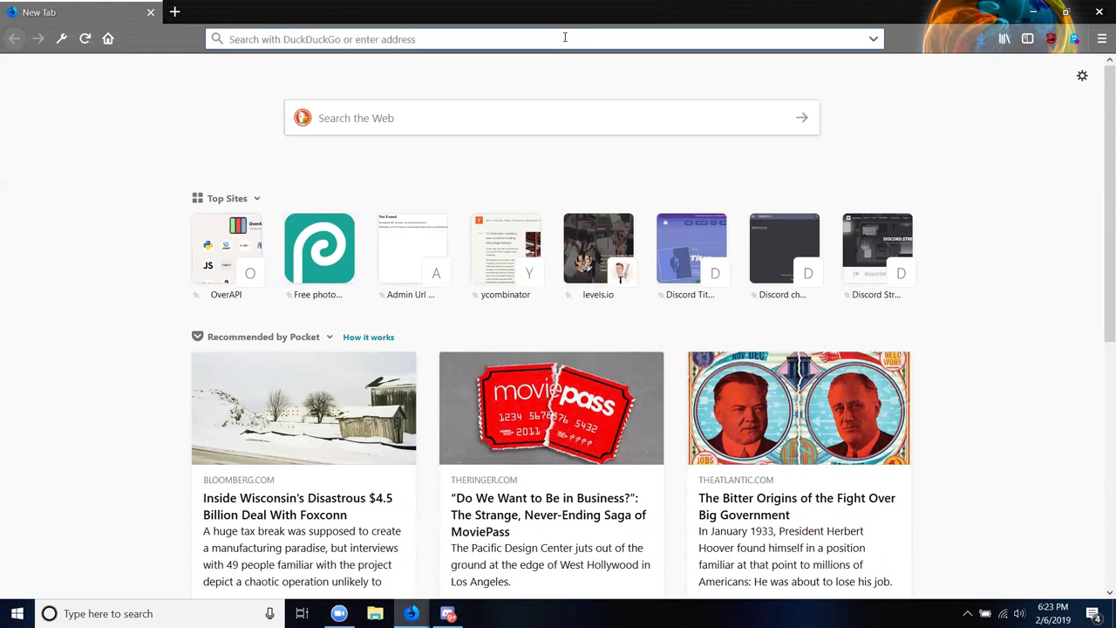
text(github.com/)
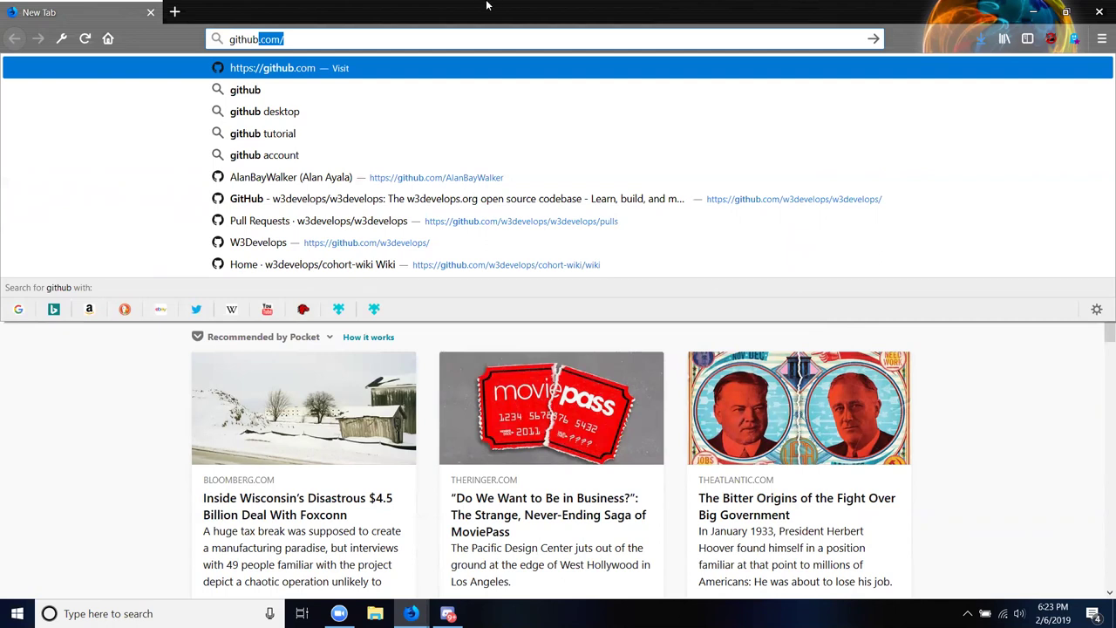
key(Return)
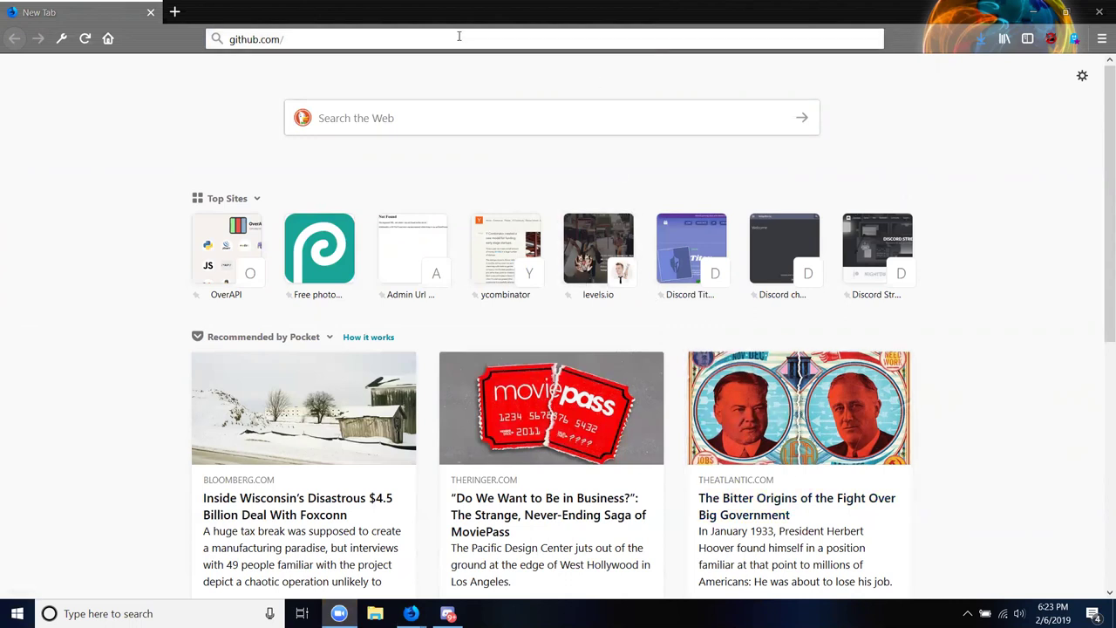
click(410, 40)
key(Return)
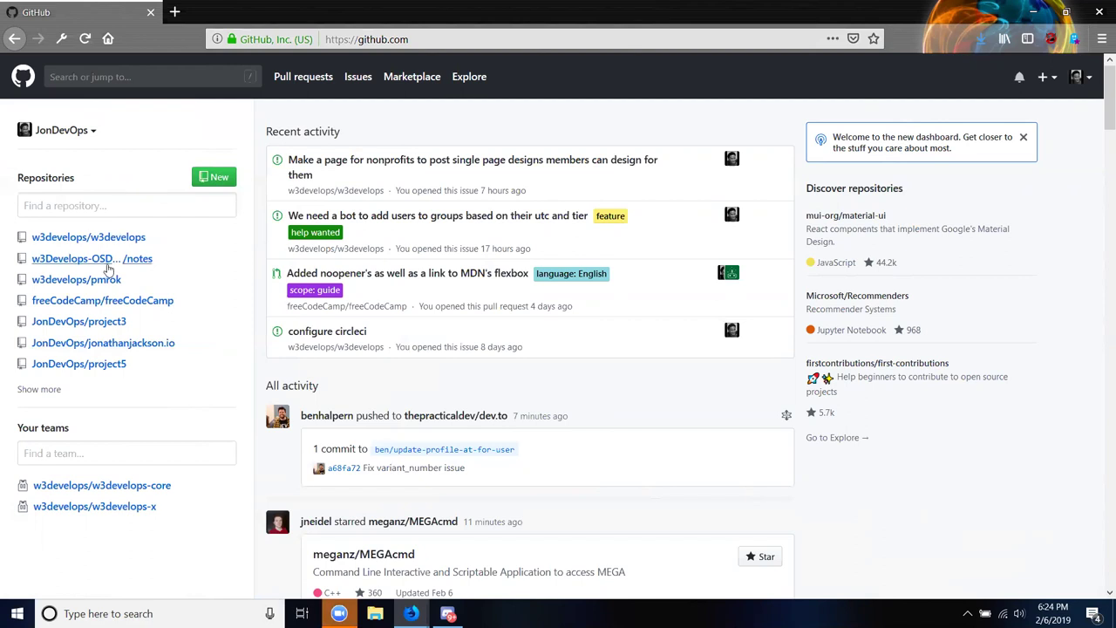
mouse_move(91, 259)
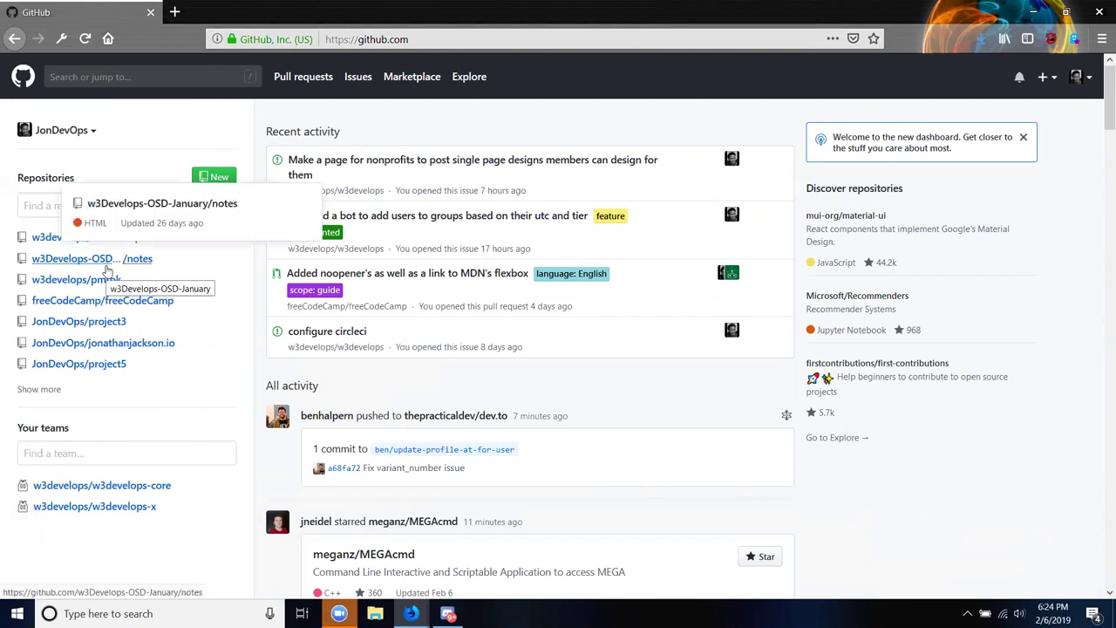
Go from the w3Develops-OSD-January/notes repository to its organization page.
click(105, 259)
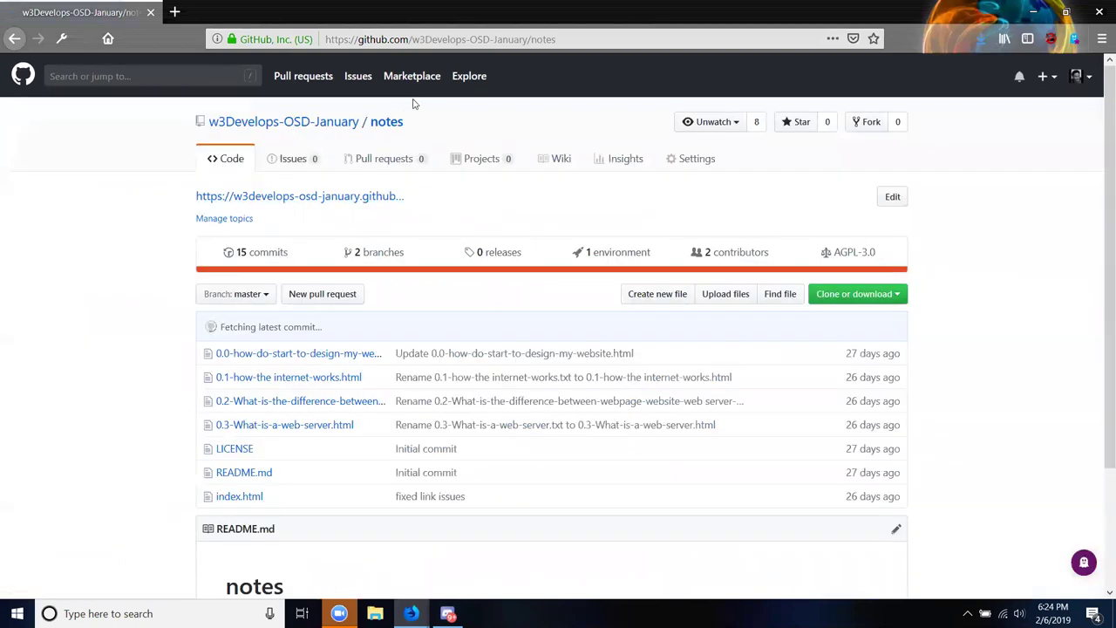
click(328, 122)
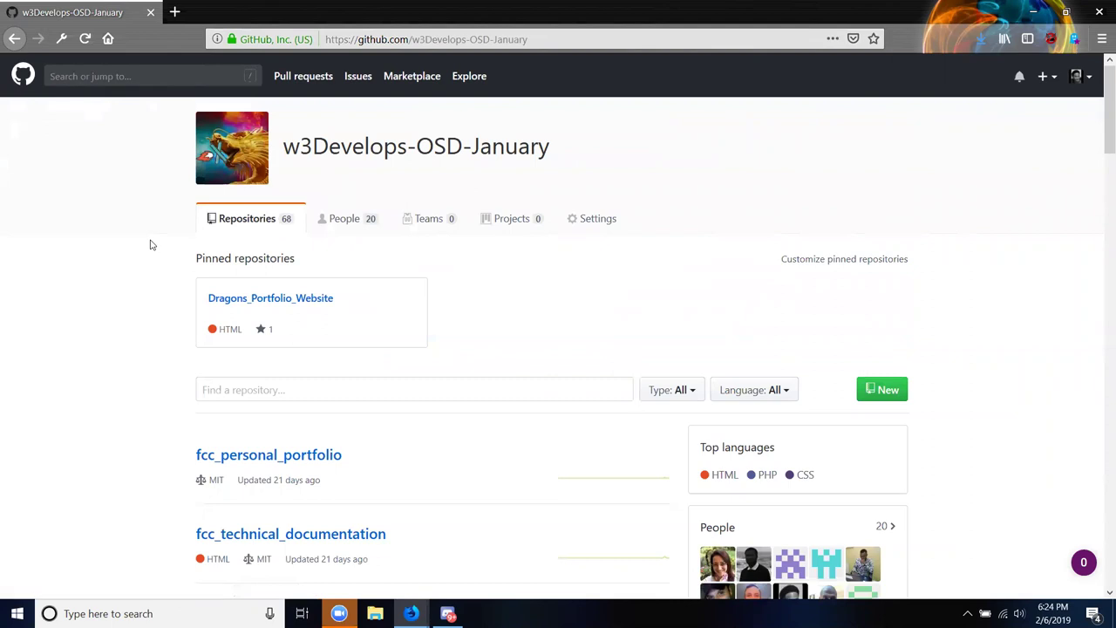
scroll(150, 244, down, 3)
scroll(150, 244, down, 3)
scroll(150, 244, up, 1)
scroll(150, 244, up, 1)
scroll(150, 244, down, 1)
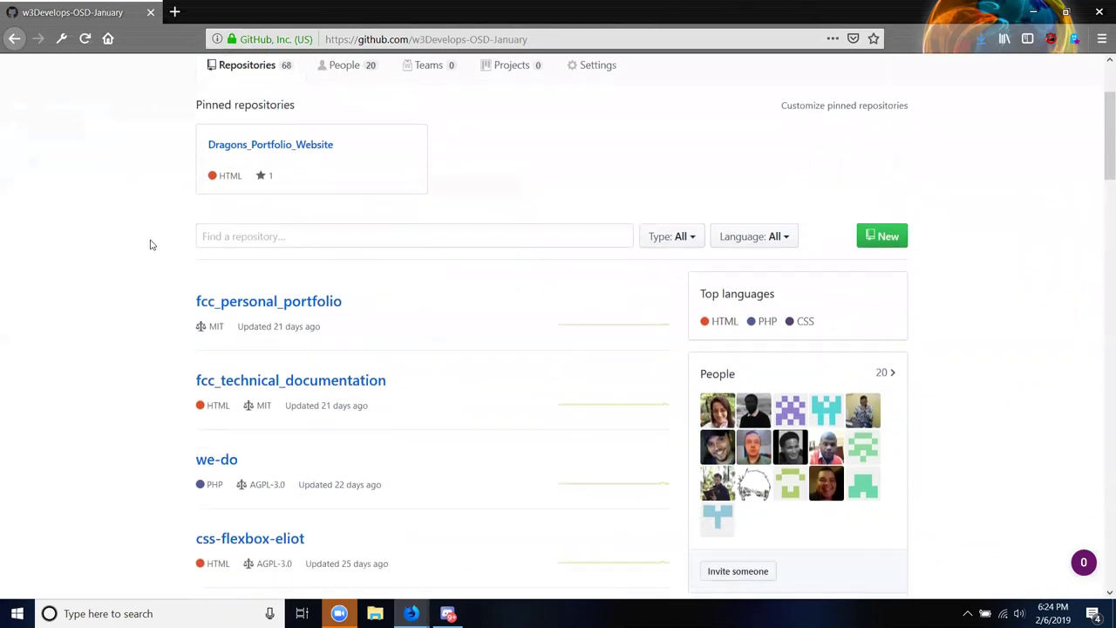
scroll(150, 244, up, 1)
scroll(150, 244, up, 2)
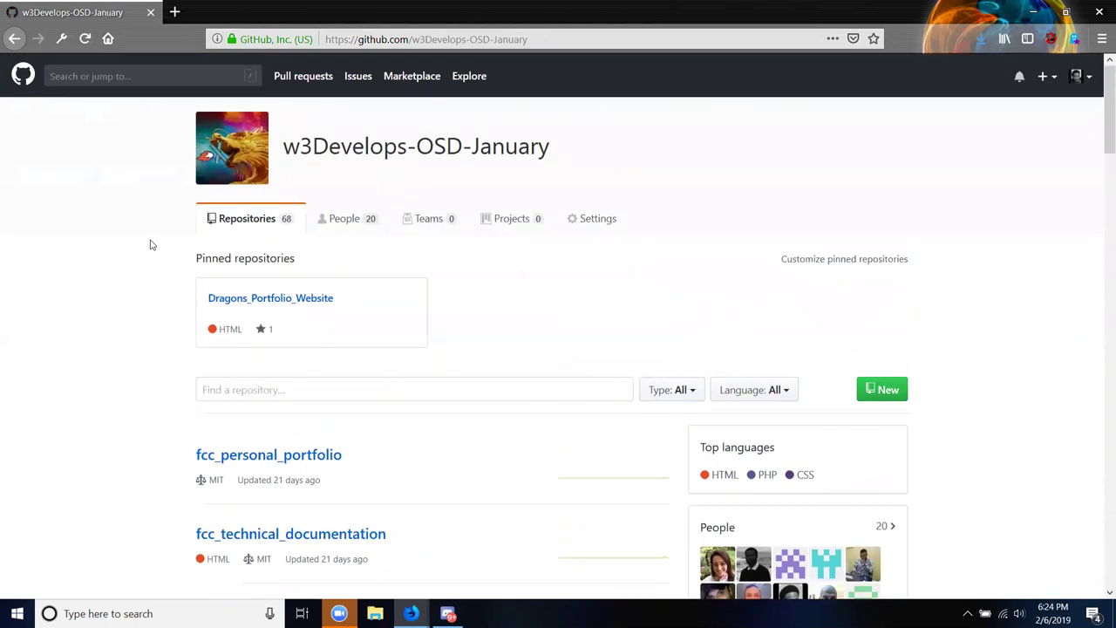